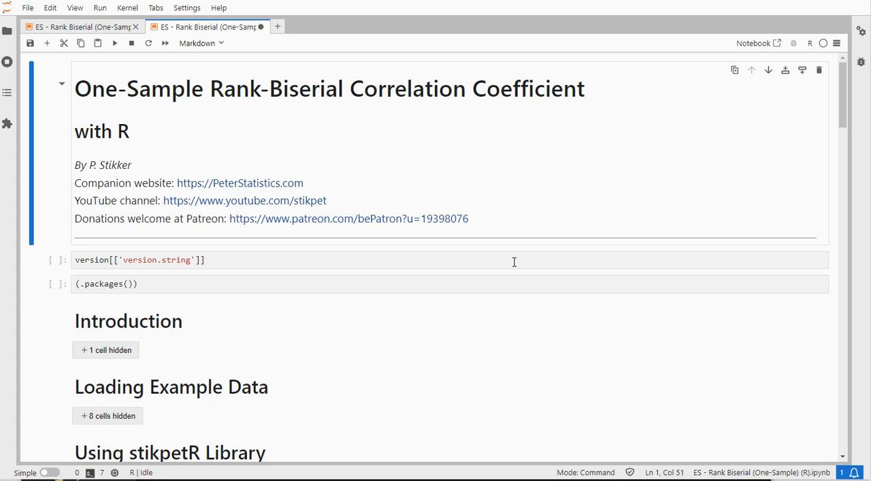
Run the notebook's opening cells that output the R version string and the loaded packages
{"action": "left_click", "coordinate": [283, 260]}
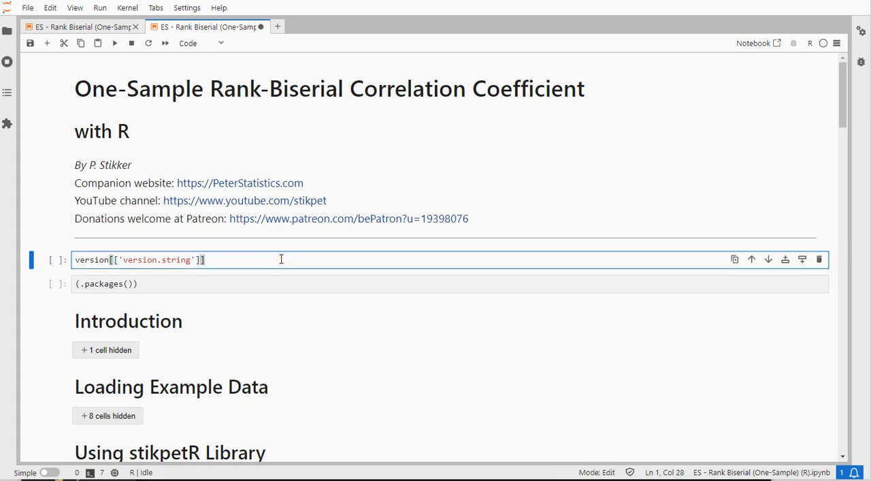
{"action": "key", "text": "shift+Return"}
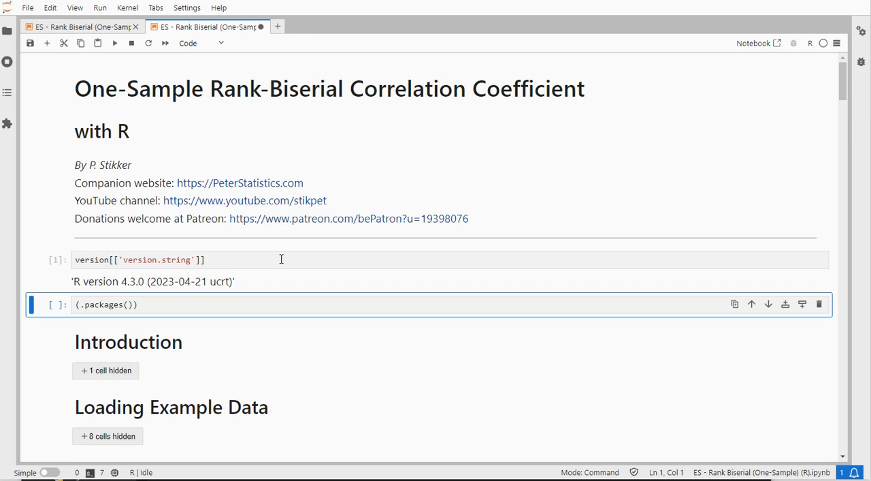
{"action": "key", "text": "shift+Return"}
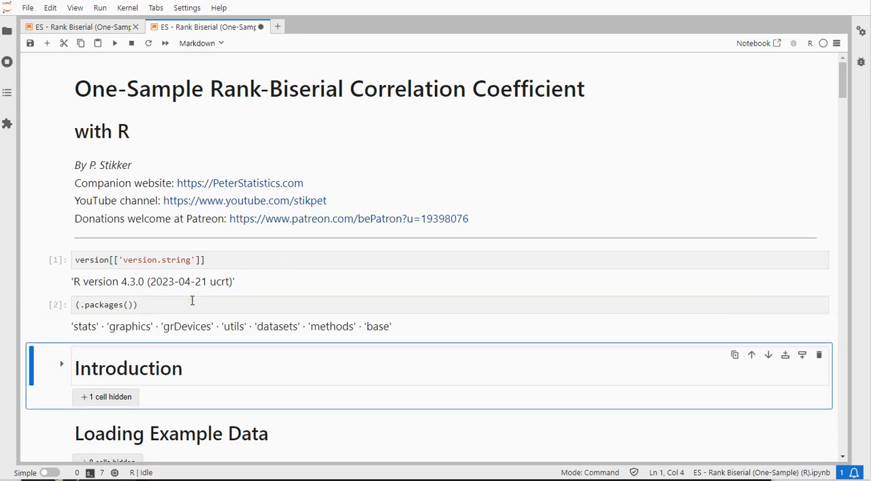
Expand the Introduction section and read the rank-biserial explanation and the rules-of-thumb classification table
{"action": "scroll", "coordinate": [192, 300], "scroll_direction": "down", "scroll_amount": 2}
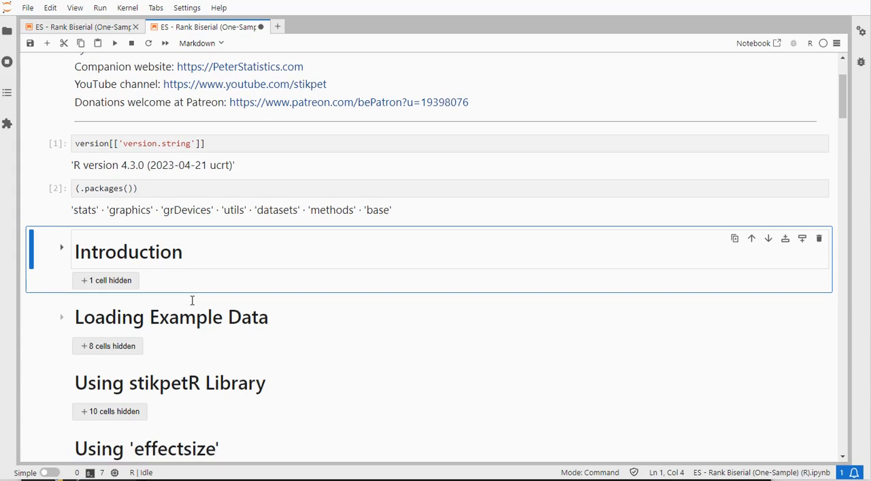
{"action": "left_click", "coordinate": [107, 281]}
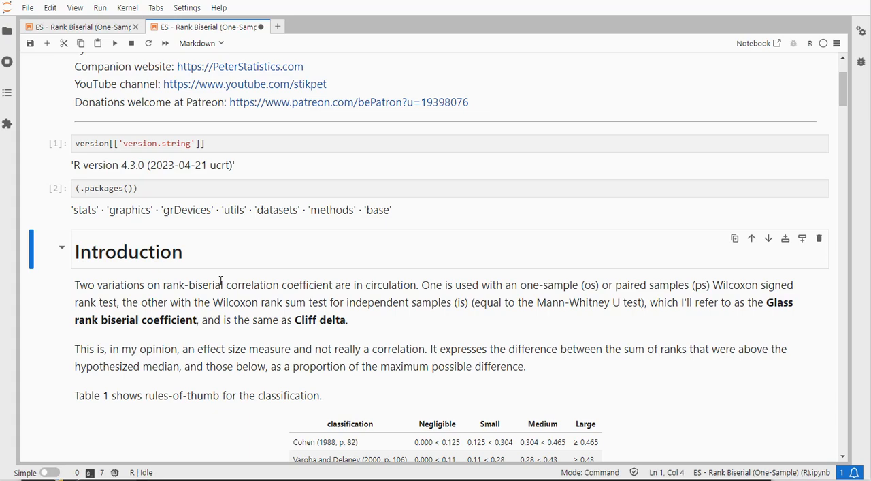
{"action": "scroll", "coordinate": [220, 282], "scroll_direction": "down", "scroll_amount": 3}
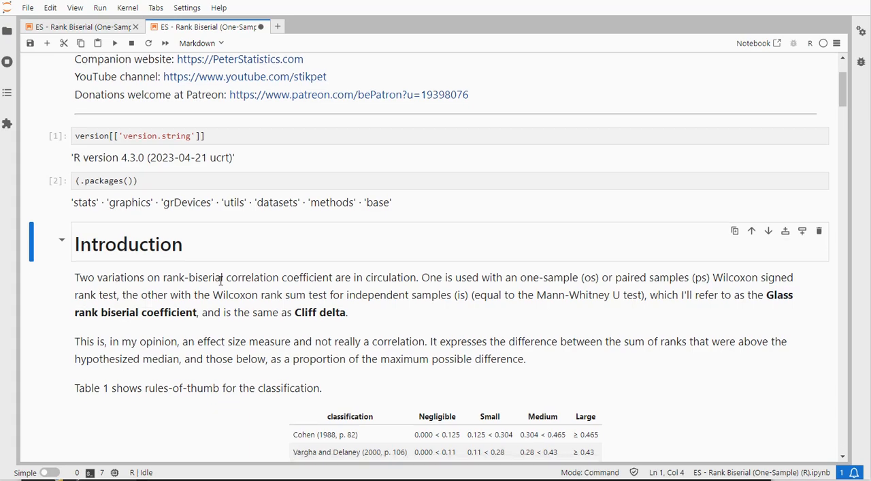
{"action": "scroll", "coordinate": [220, 281], "scroll_direction": "down", "scroll_amount": 5}
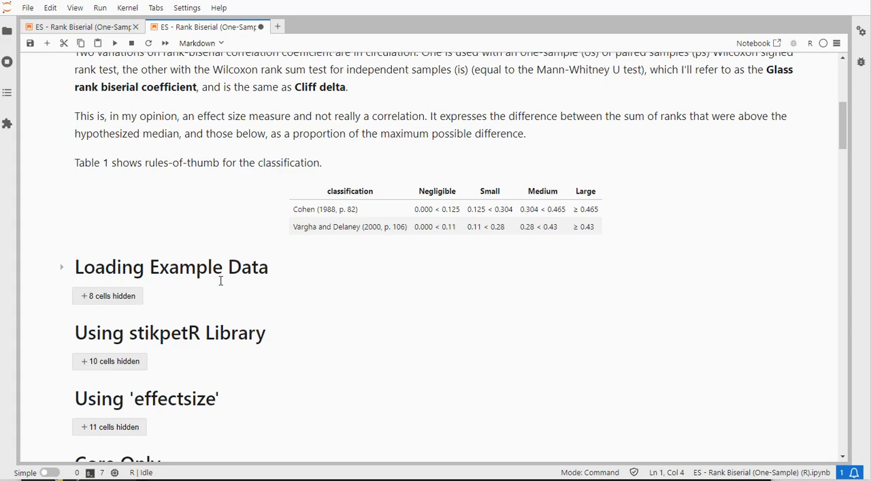
Expand the Loading Example Data section and run the cell that reads GSS2012a.csv into df
{"action": "left_click", "coordinate": [112, 239]}
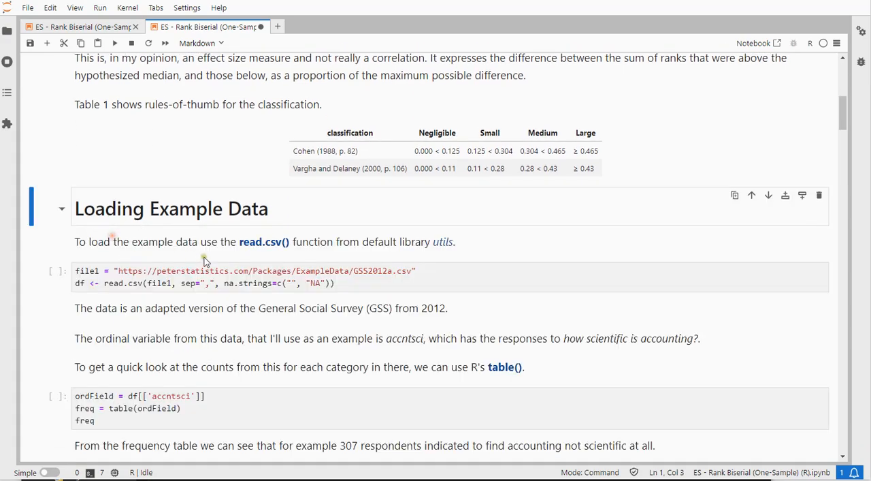
{"action": "left_click", "coordinate": [356, 284]}
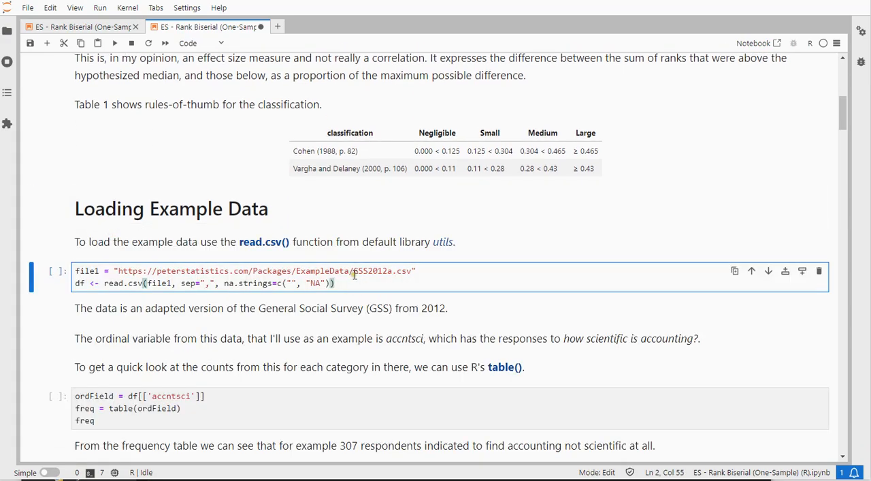
{"action": "left_click_drag", "start_coordinate": [353, 271], "coordinate": [387, 270]}
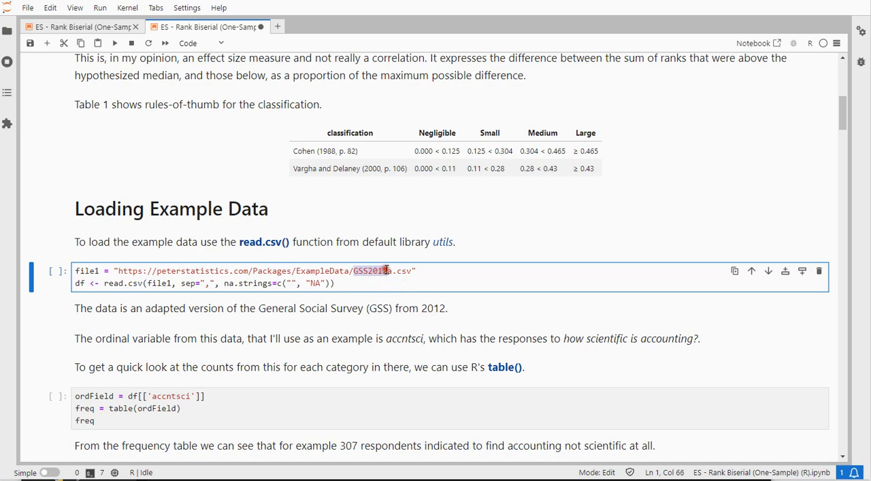
{"action": "left_click", "coordinate": [373, 270]}
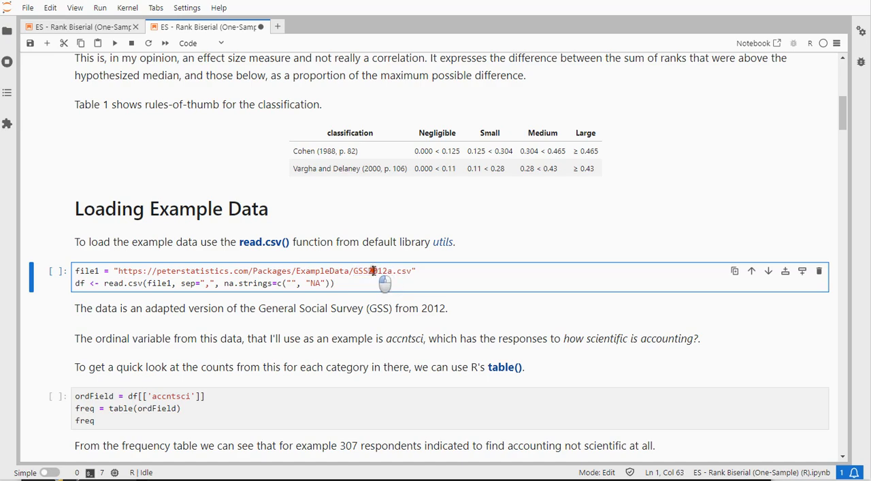
{"action": "key", "text": "shift+Return"}
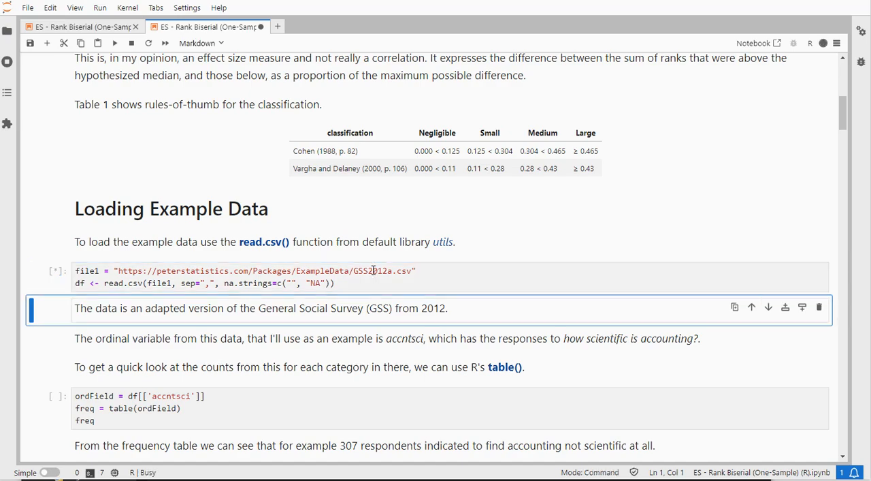
Run the cell that stores accntsci in ordField and tabulates its frequencies, and check the count for 'Not too scientific'
{"action": "scroll", "coordinate": [373, 270], "scroll_direction": "down", "scroll_amount": 1}
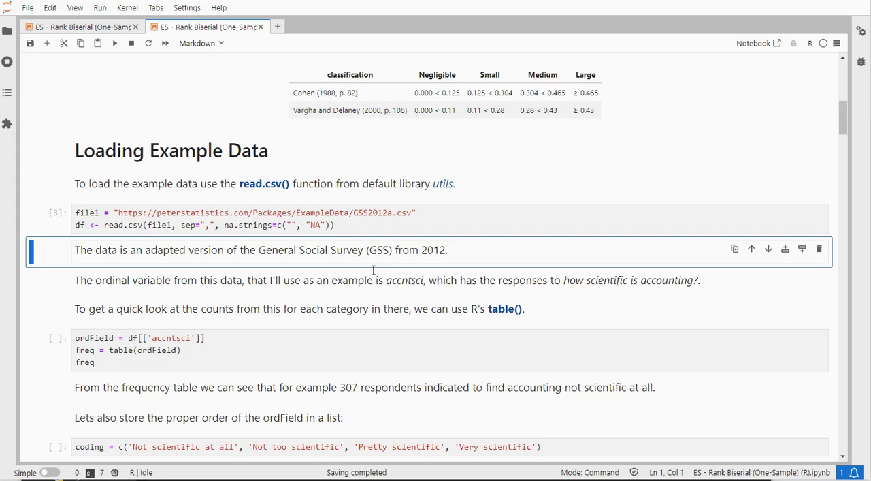
{"action": "double_click", "coordinate": [172, 339]}
{"action": "double_click", "coordinate": [85, 338]}
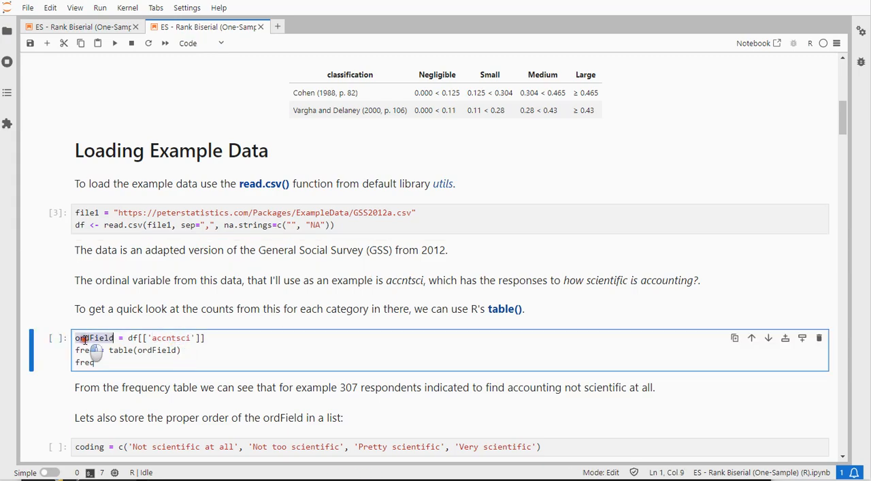
{"action": "left_click", "coordinate": [207, 340]}
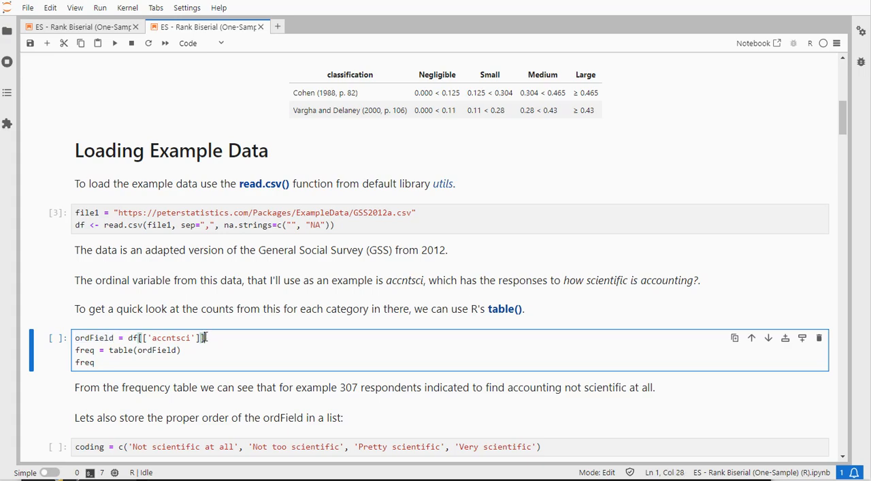
{"action": "key", "text": "shift+Return"}
{"action": "scroll", "coordinate": [206, 336], "scroll_direction": "down", "scroll_amount": 2}
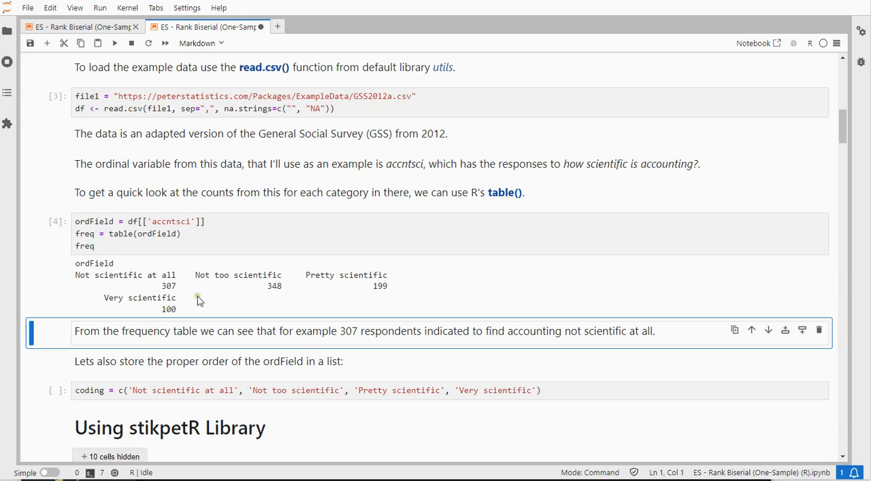
{"action": "double_click", "coordinate": [260, 287]}
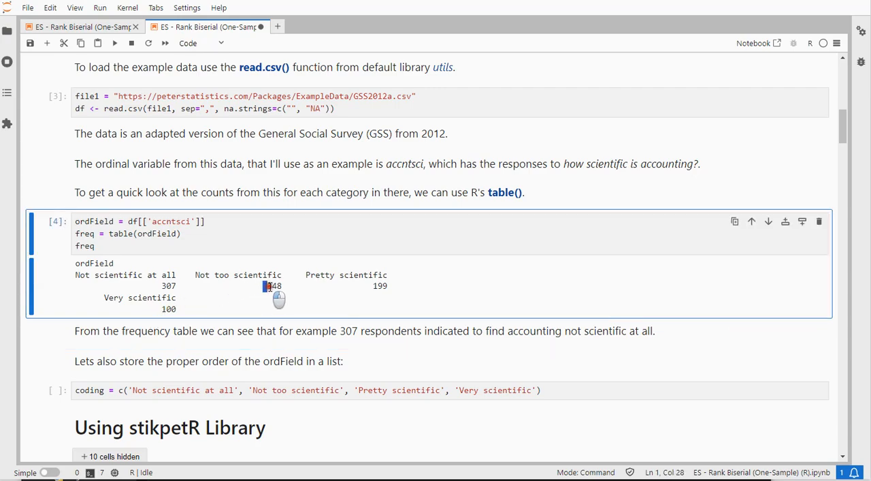
{"action": "left_click", "coordinate": [198, 274]}
{"action": "left_click_drag", "start_coordinate": [198, 274], "coordinate": [284, 275]}
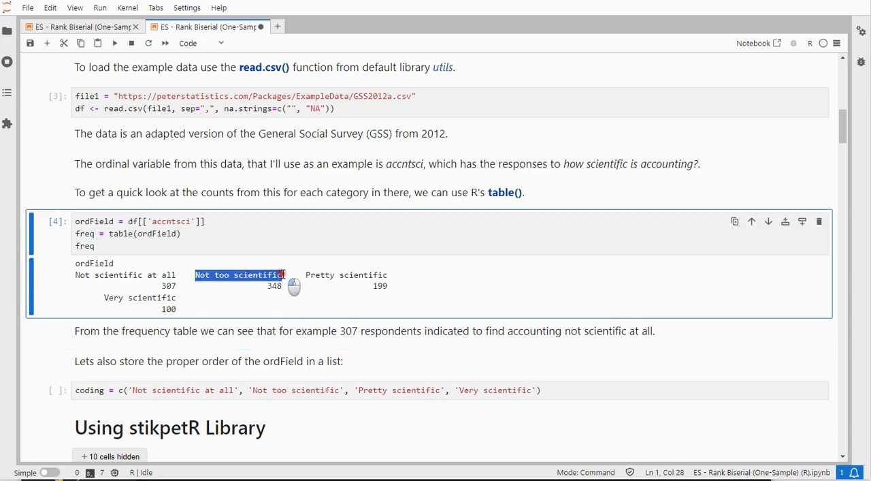
Run the coding cell to store the category order from 'Not scientific at all' to 'Very scientific'
{"action": "left_click", "coordinate": [94, 390]}
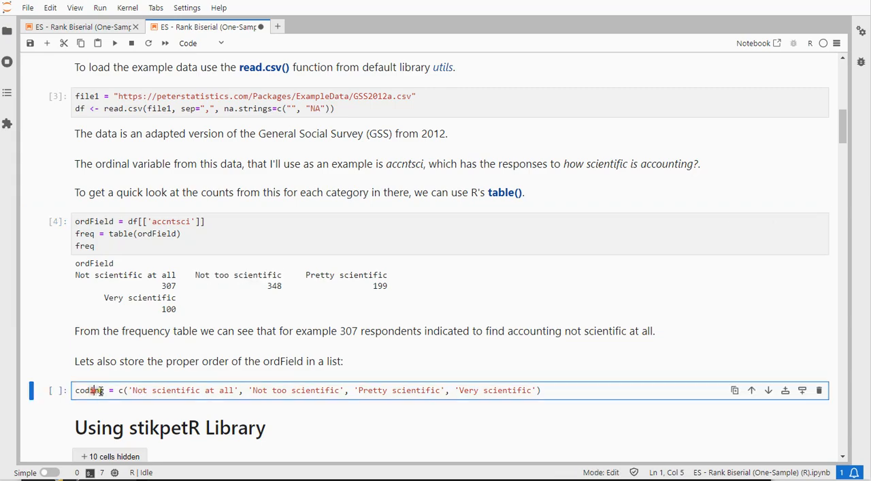
{"action": "left_click", "coordinate": [549, 388]}
{"action": "key", "text": "shift+Return"}
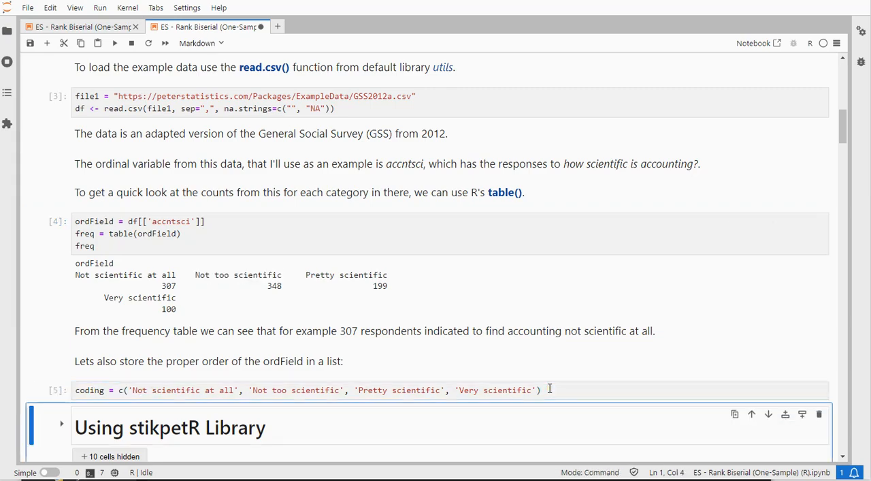
Expand the Using stikpetR Library section and look through its installation, r_rank_biserial_os and th_rank_biserial cells
{"action": "scroll", "coordinate": [412, 351], "scroll_direction": "down", "scroll_amount": 4}
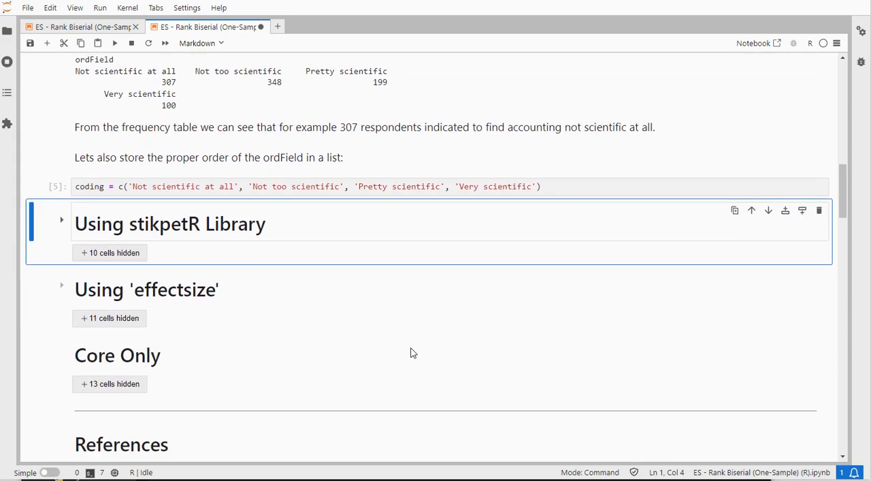
{"action": "left_click", "coordinate": [119, 223]}
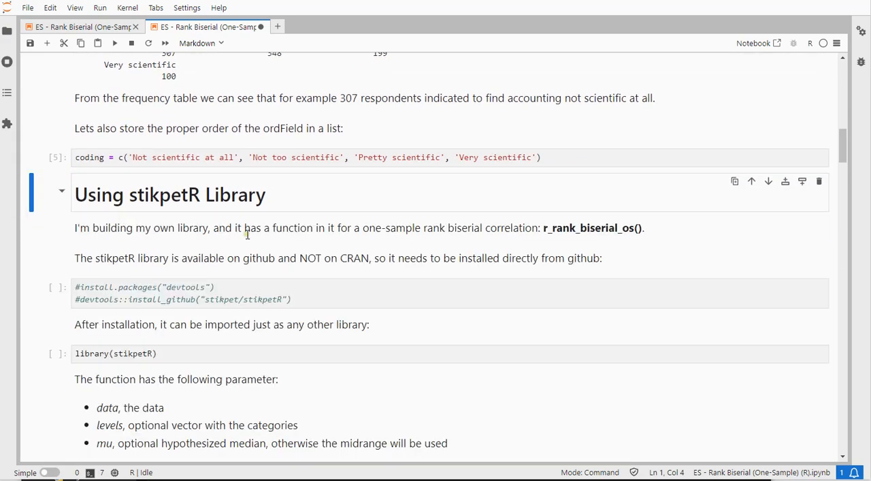
{"action": "scroll", "coordinate": [248, 235], "scroll_direction": "down", "scroll_amount": 4}
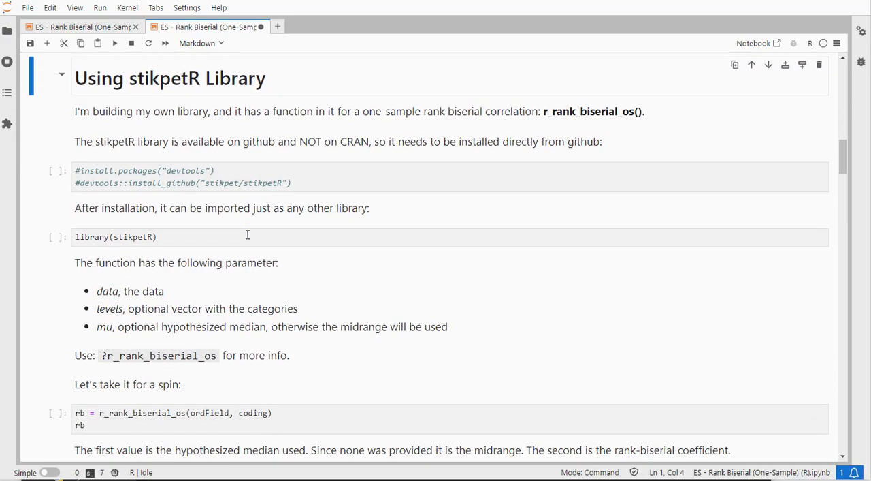
{"action": "scroll", "coordinate": [247, 235], "scroll_direction": "down", "scroll_amount": 2}
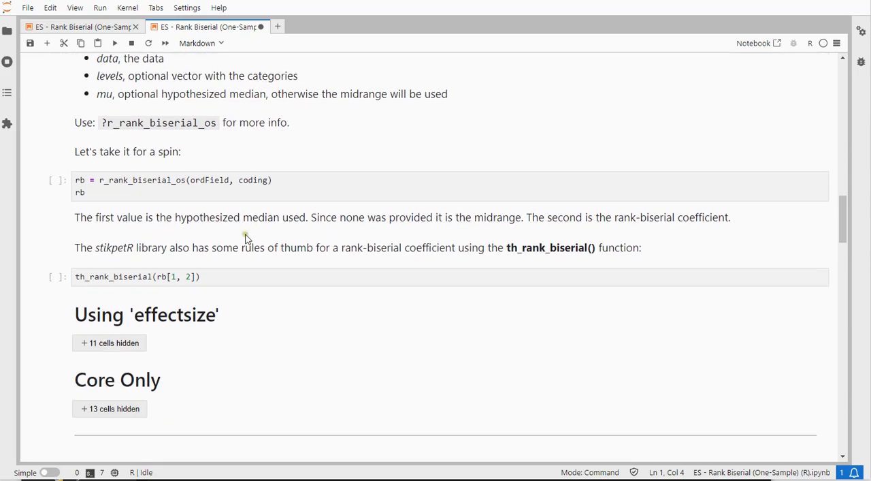
{"action": "scroll", "coordinate": [252, 204], "scroll_direction": "down", "scroll_amount": 2}
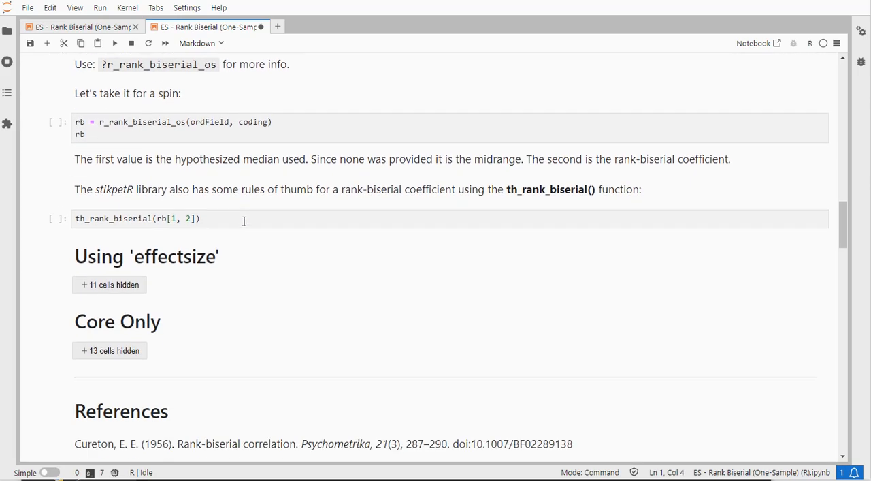
Expand the Using 'effectsize' section and run the cells converting ordField into the factor ordFieldFact and the numeric ordFieldNum
{"action": "left_click", "coordinate": [116, 229]}
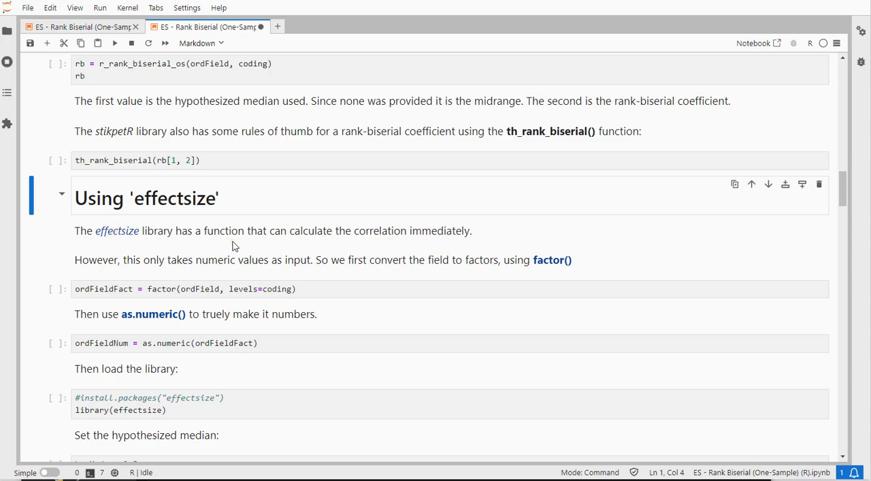
{"action": "scroll", "coordinate": [234, 246], "scroll_direction": "down", "scroll_amount": 1}
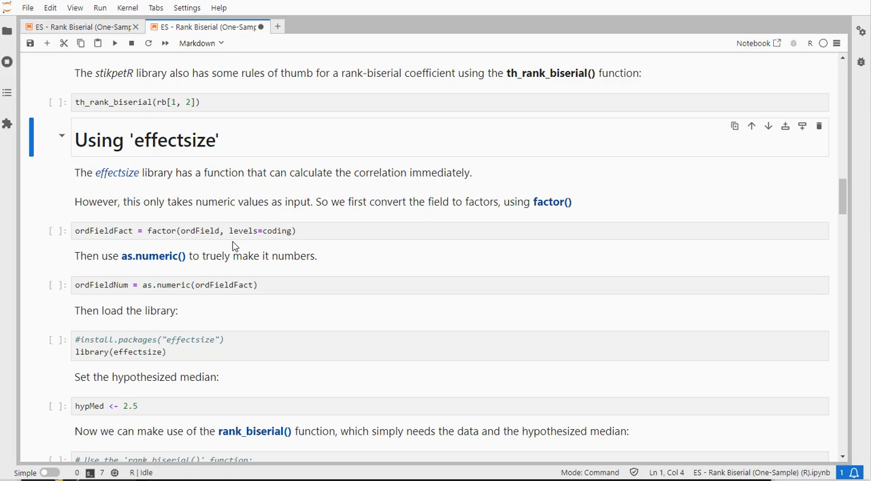
{"action": "left_click", "coordinate": [321, 230]}
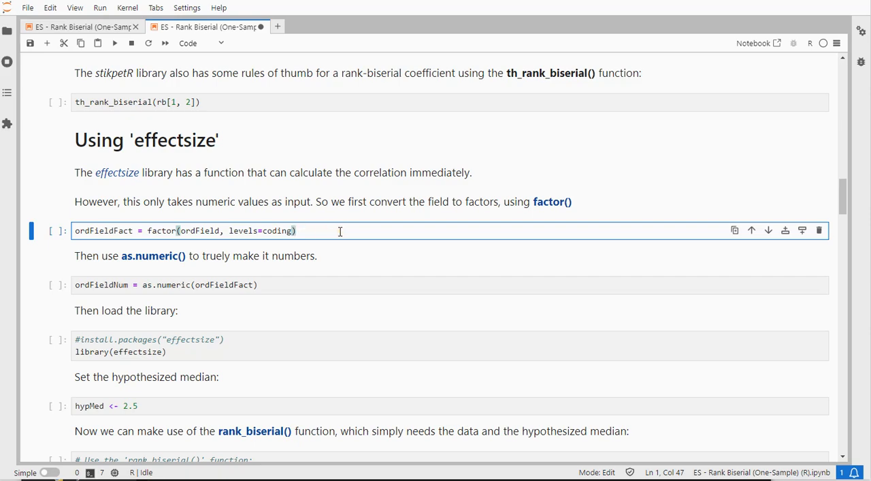
{"action": "key", "text": "shift+Return"}
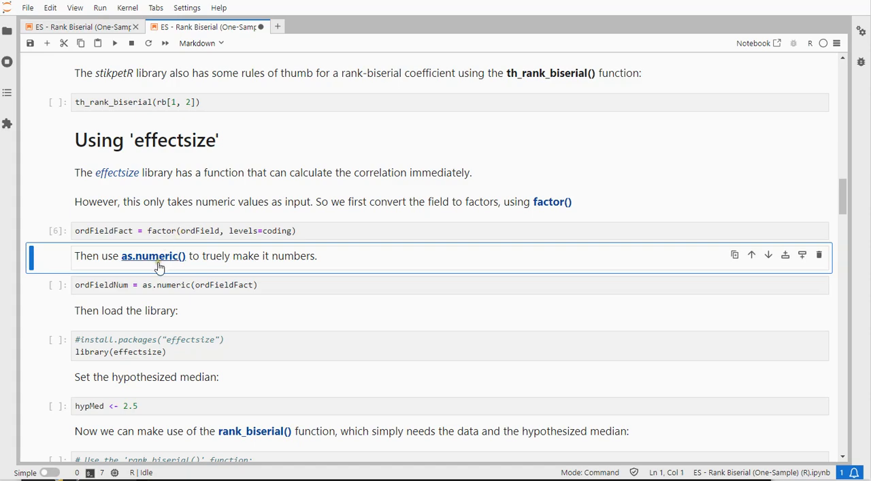
{"action": "left_click", "coordinate": [271, 286]}
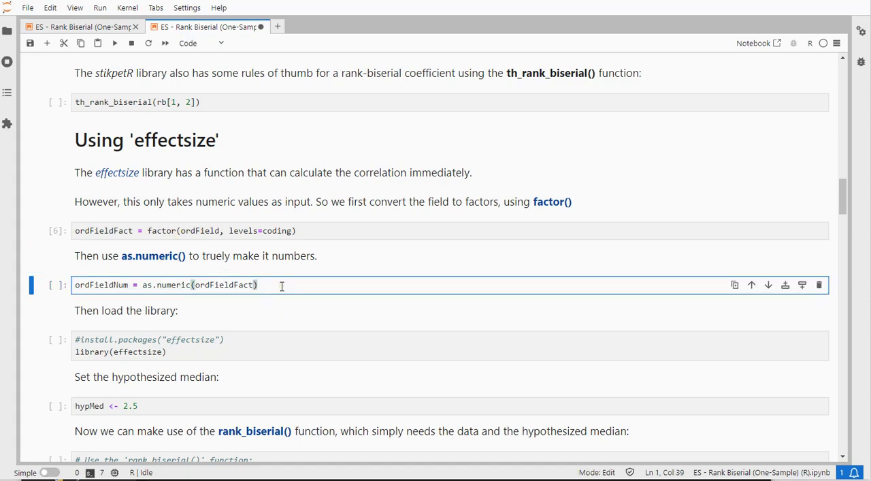
{"action": "key", "text": "shift+Return"}
Run the cells that load the effectsize library and set the hypothesized median hypMed to 2.5
{"action": "scroll", "coordinate": [282, 286], "scroll_direction": "down", "scroll_amount": 1}
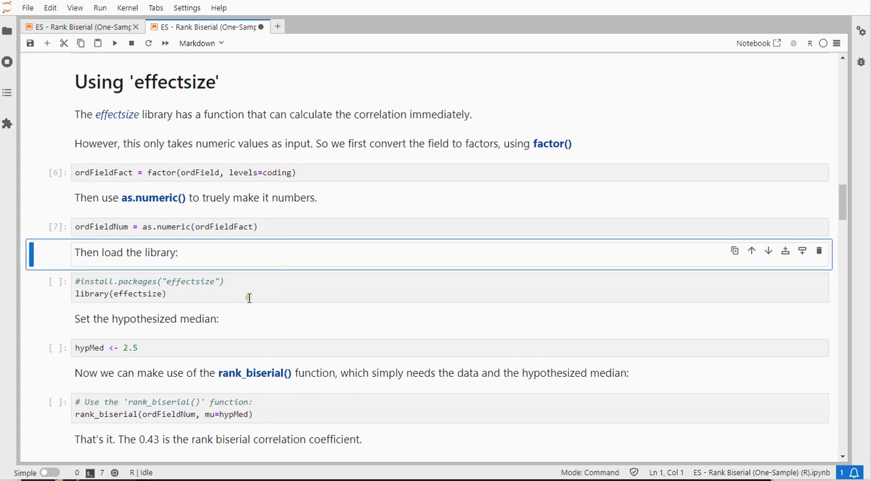
{"action": "left_click", "coordinate": [249, 296]}
{"action": "key", "text": "shift+Return"}
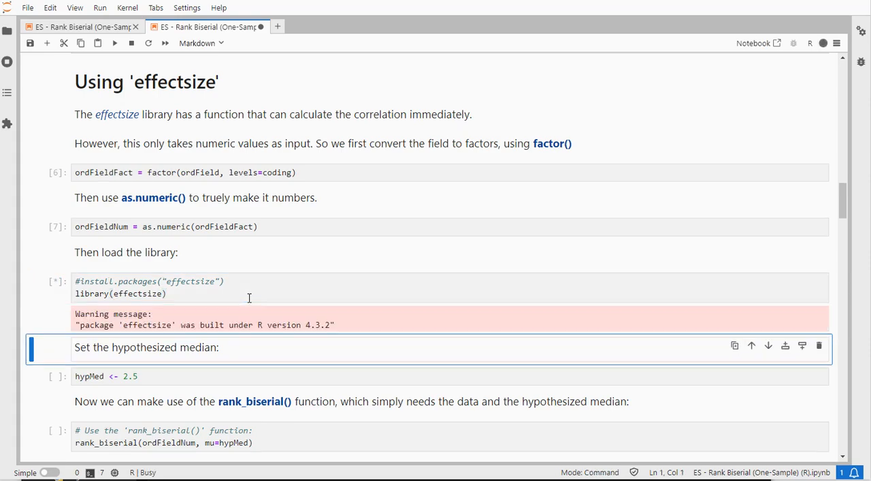
{"action": "scroll", "coordinate": [249, 298], "scroll_direction": "down", "scroll_amount": 1}
{"action": "left_click", "coordinate": [169, 317]}
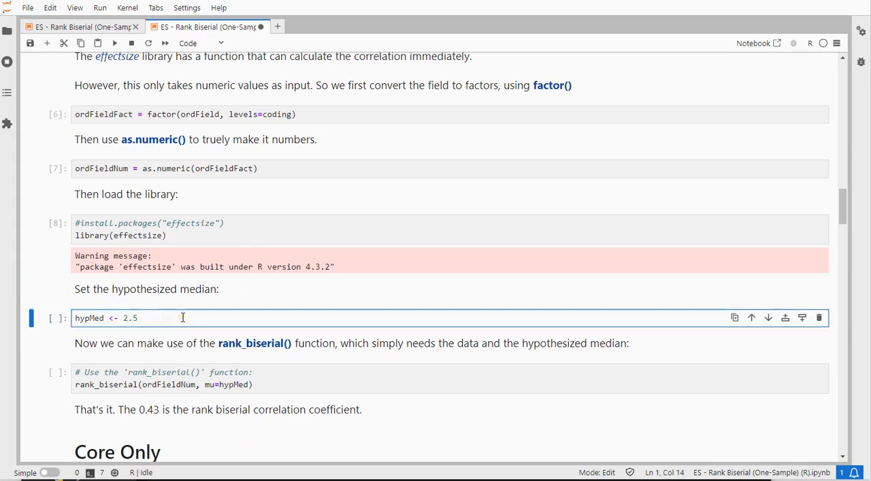
{"action": "key", "text": "shift+Return"}
Run the rank_biserial cell to calculate the correlation from ordFieldNum with hypMed as the hypothesized median
{"action": "scroll", "coordinate": [183, 318], "scroll_direction": "down", "scroll_amount": 1}
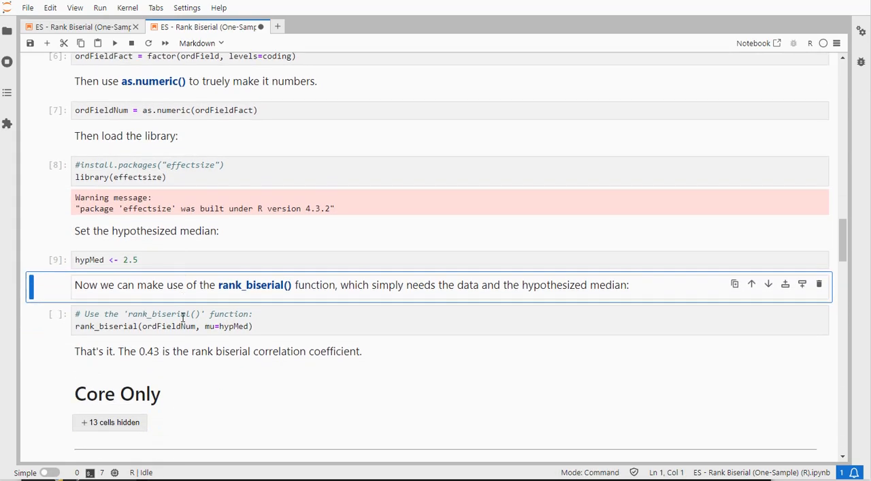
{"action": "double_click", "coordinate": [107, 326]}
{"action": "left_click", "coordinate": [268, 328]}
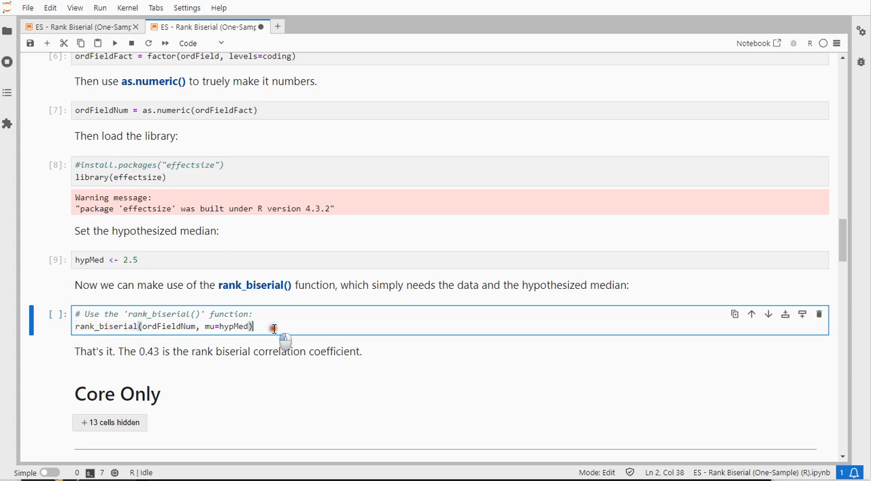
{"action": "key", "text": "shift+Return"}
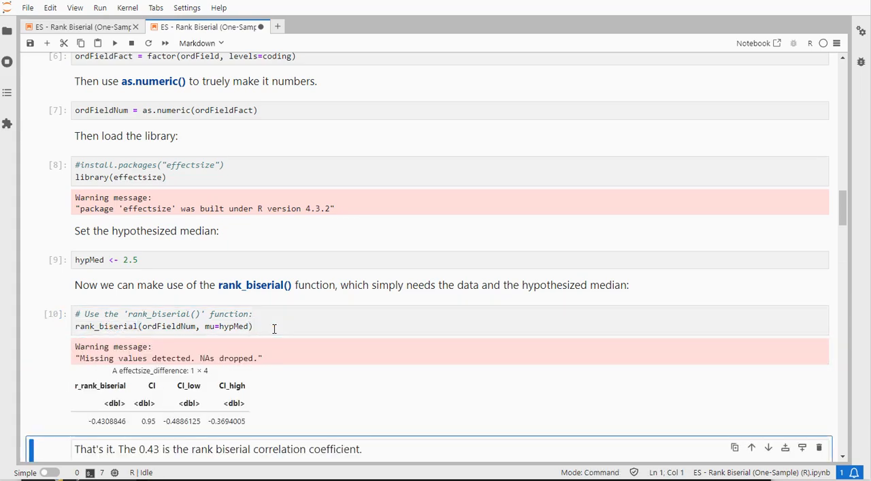
Expand the Core Only section and run the na.omit cell that stores the scores without missing values in ordFieldCl
{"action": "scroll", "coordinate": [274, 328], "scroll_direction": "down", "scroll_amount": 2}
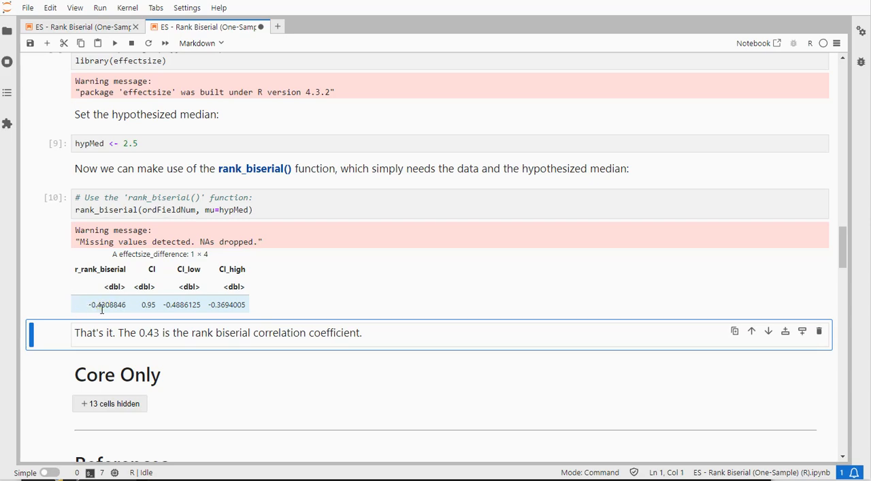
{"action": "left_click", "coordinate": [122, 405]}
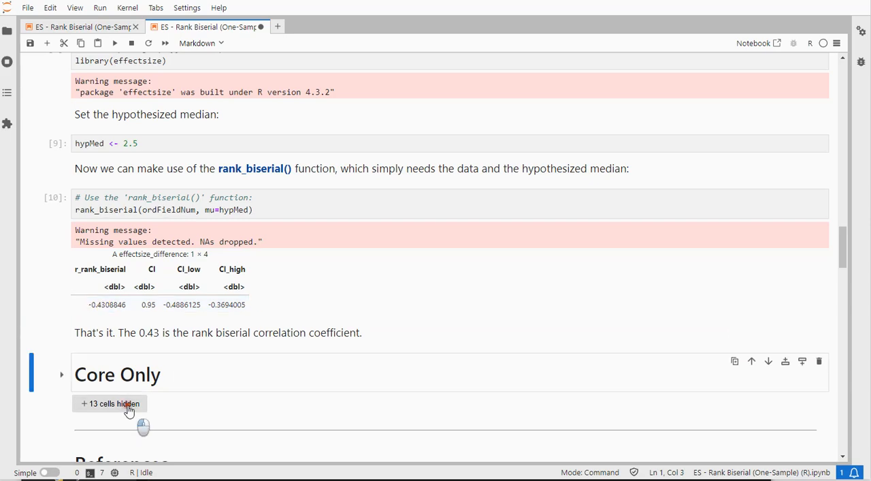
{"action": "scroll", "coordinate": [278, 331], "scroll_direction": "down", "scroll_amount": 2}
{"action": "scroll", "coordinate": [278, 331], "scroll_direction": "down", "scroll_amount": 2}
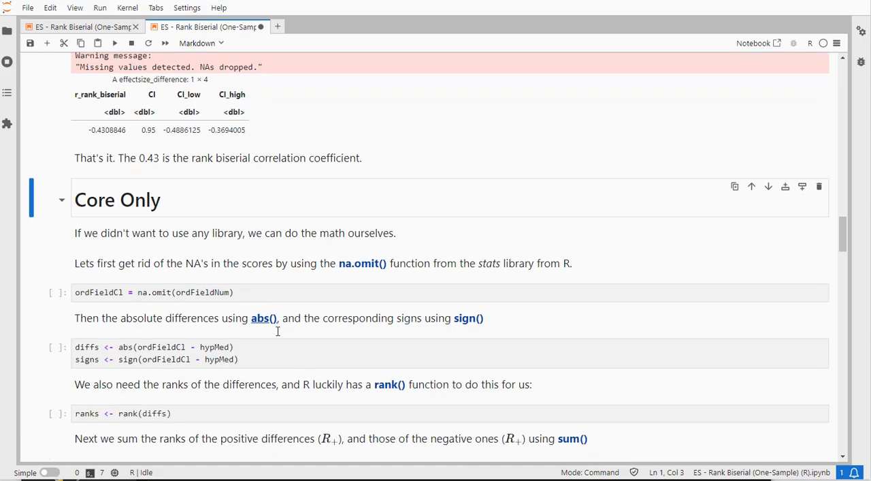
{"action": "left_click", "coordinate": [248, 293]}
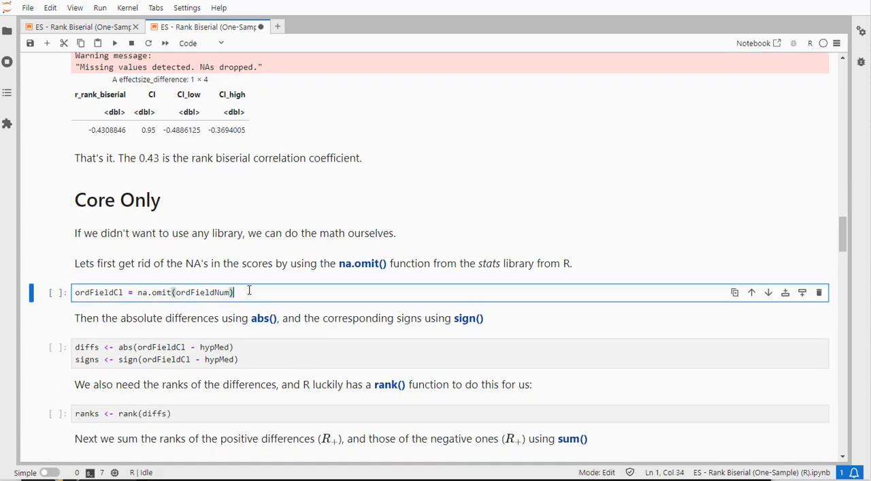
{"action": "key", "text": "shift+Return"}
Run the cell computing diffs and signs, the absolute differences and signs of ordFieldCl minus hypMed
{"action": "scroll", "coordinate": [249, 290], "scroll_direction": "down", "scroll_amount": 1}
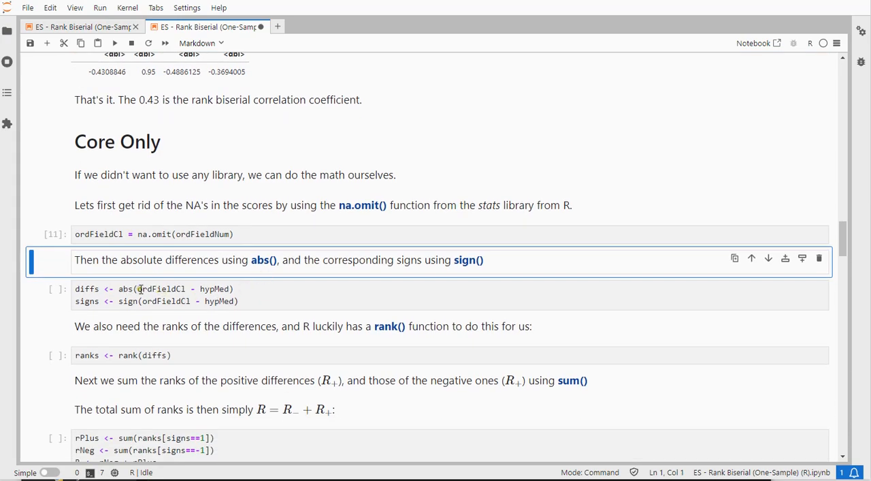
{"action": "double_click", "coordinate": [163, 289]}
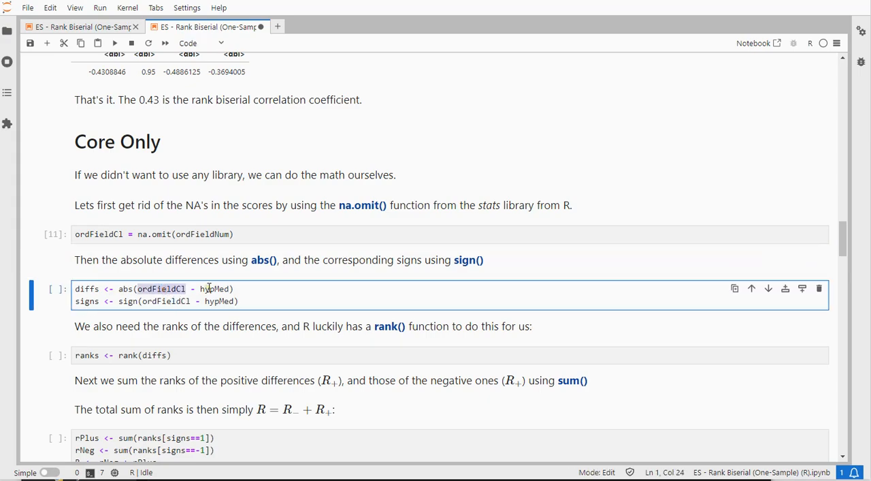
{"action": "double_click", "coordinate": [209, 289]}
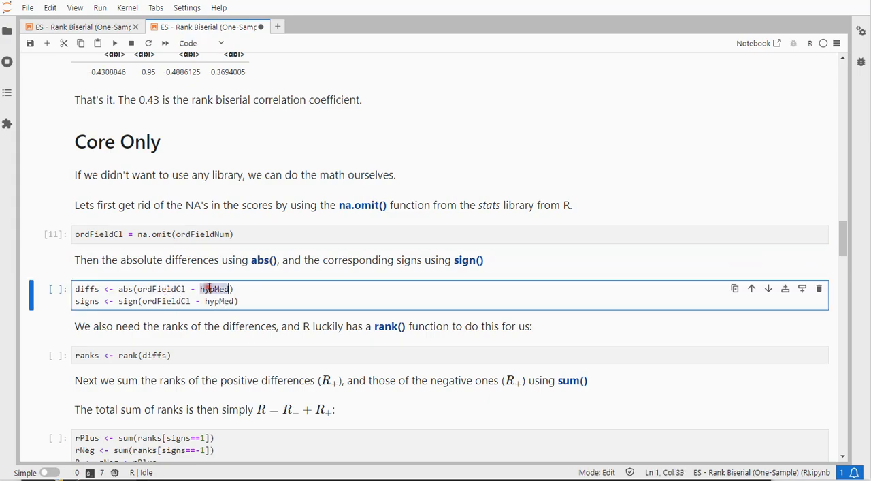
{"action": "left_click", "coordinate": [164, 302]}
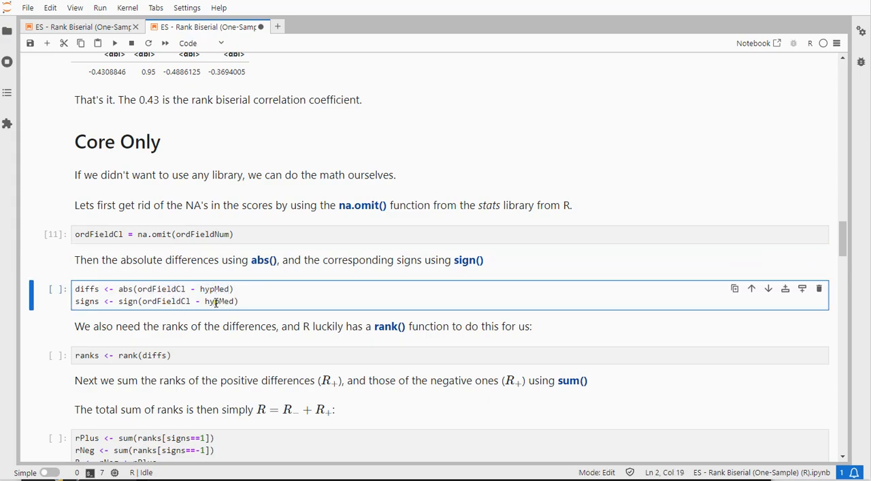
{"action": "left_click", "coordinate": [249, 300]}
{"action": "key", "text": "shift+Return"}
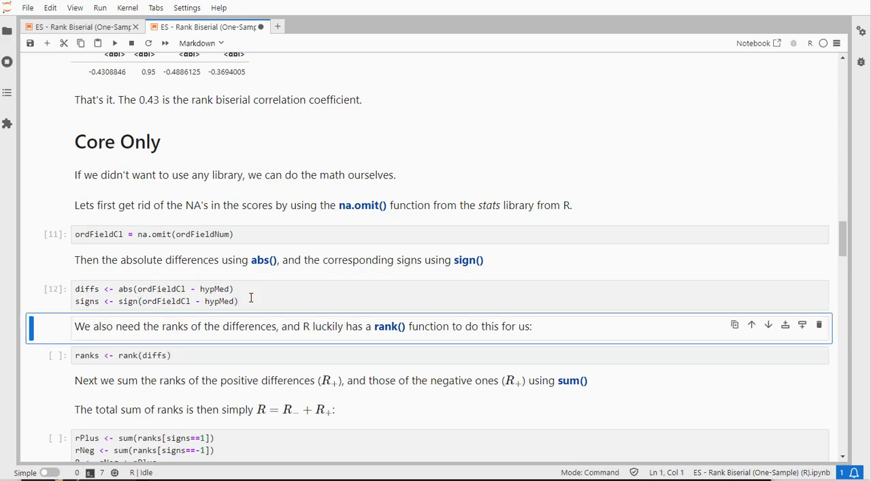
Run the cell that ranks the absolute differences in diffs and stores them in ranks
{"action": "scroll", "coordinate": [251, 297], "scroll_direction": "down", "scroll_amount": 1}
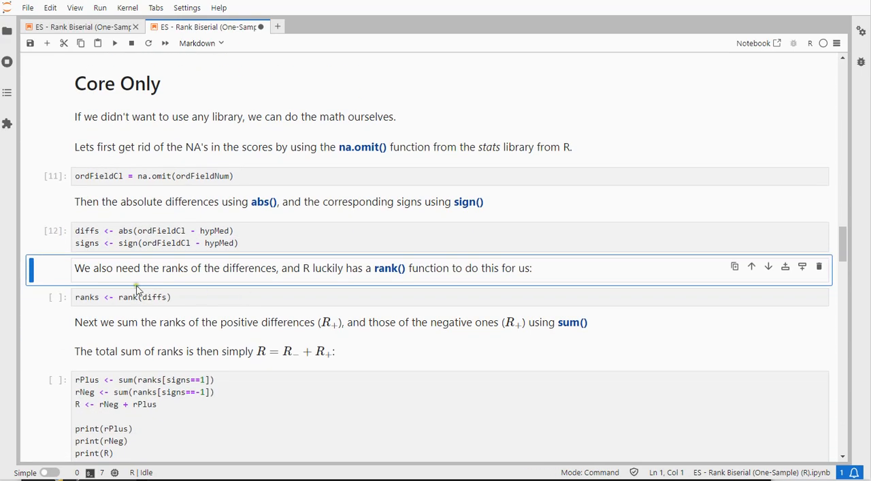
{"action": "double_click", "coordinate": [83, 231]}
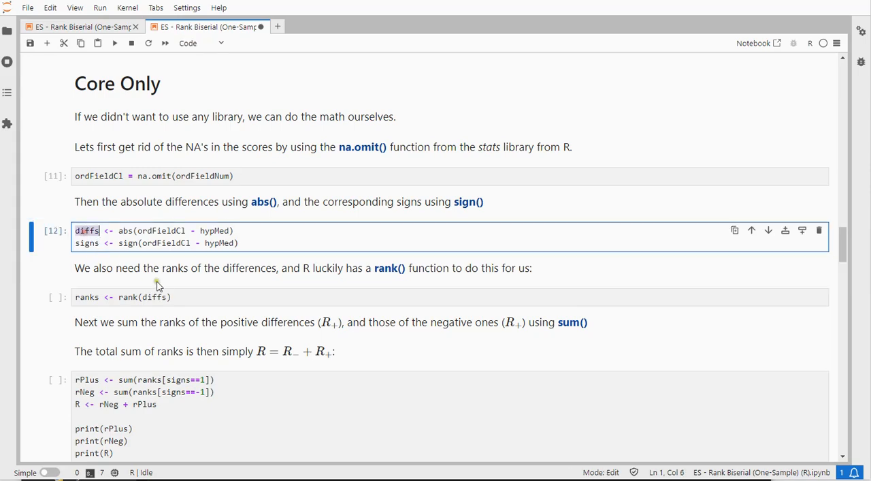
{"action": "left_click", "coordinate": [185, 296]}
{"action": "key", "text": "shift+Return"}
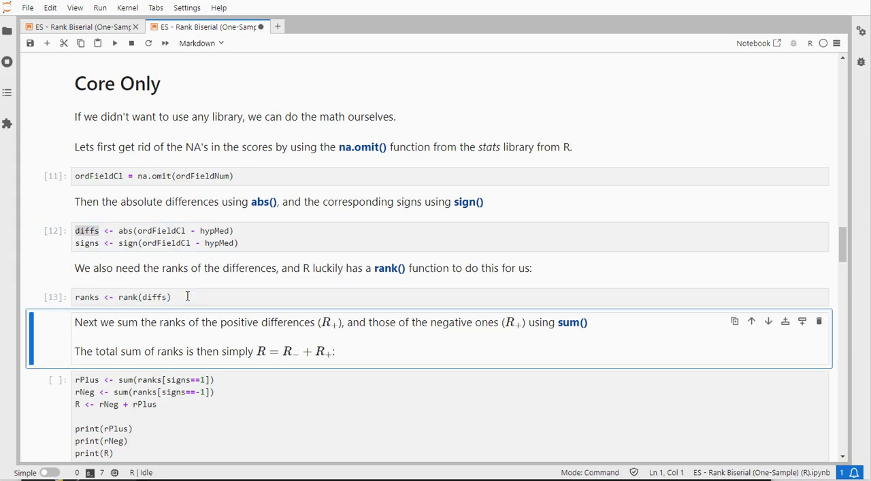
Run the cell that sums the positive and negative ranks into rPlus and rNeg, totals them in R and prints all three
{"action": "scroll", "coordinate": [188, 295], "scroll_direction": "down", "scroll_amount": 2}
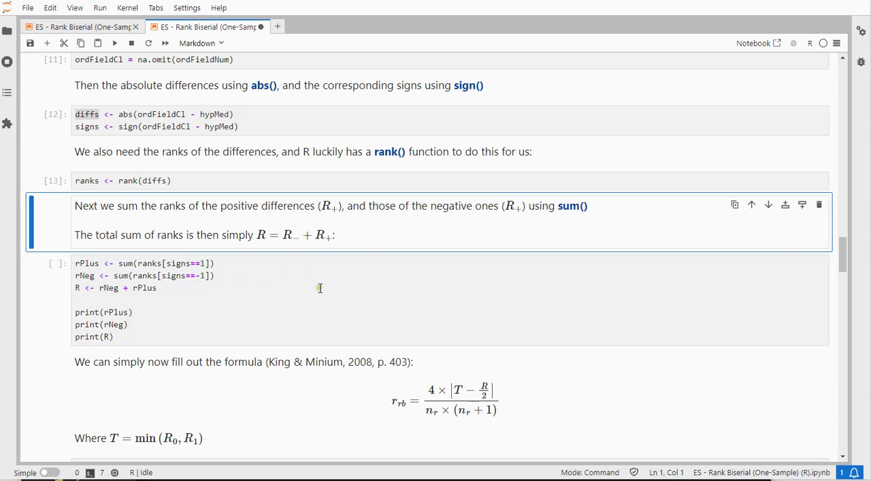
{"action": "left_click", "coordinate": [184, 267]}
{"action": "left_click_drag", "start_coordinate": [190, 265], "coordinate": [205, 264]}
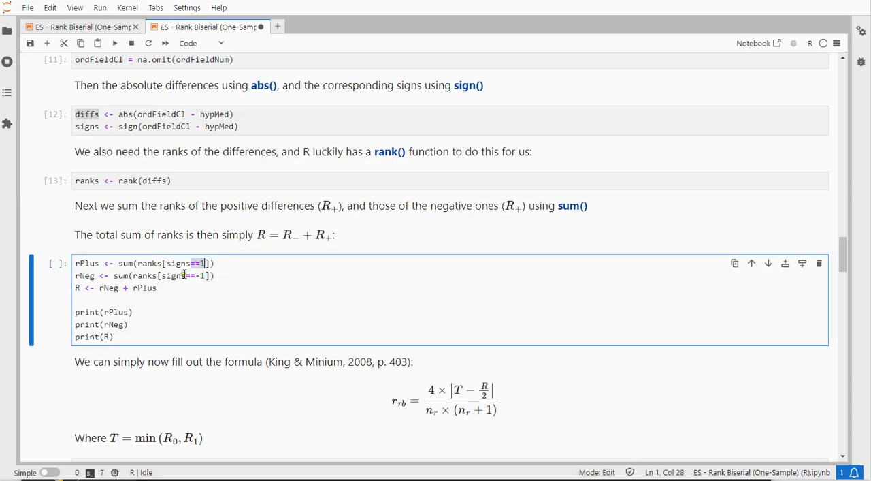
{"action": "left_click_drag", "start_coordinate": [161, 275], "coordinate": [203, 275]}
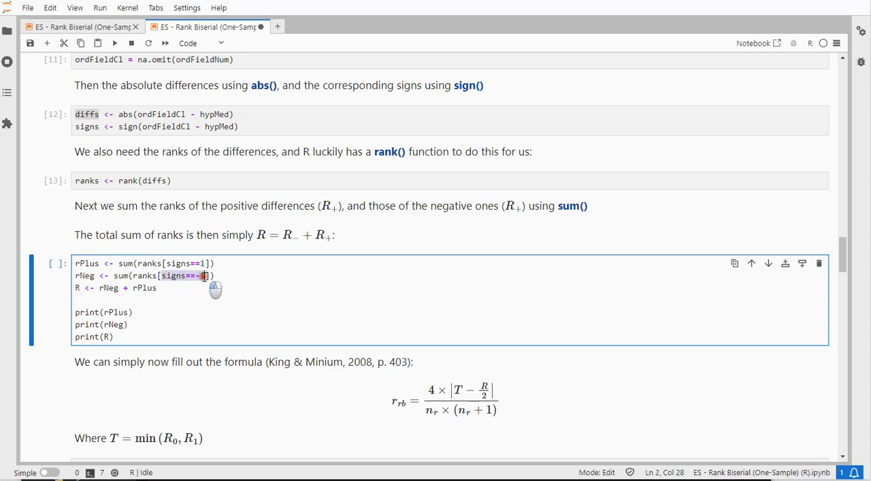
{"action": "left_click", "coordinate": [122, 275]}
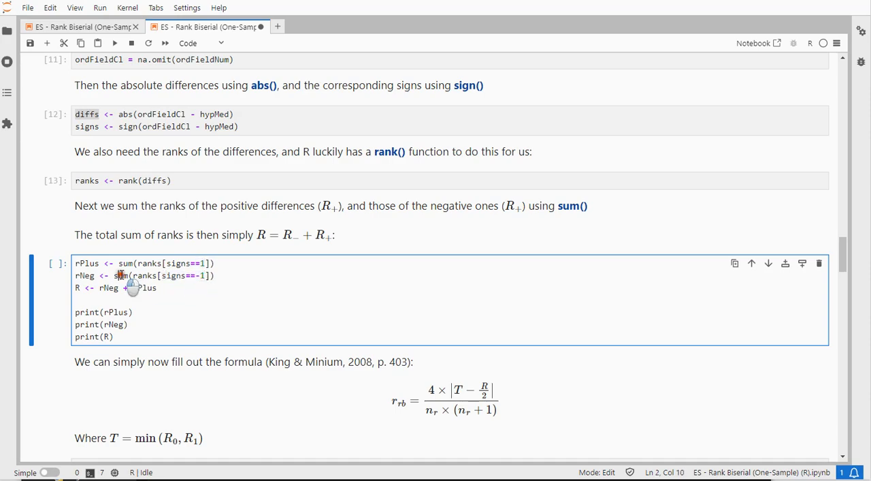
{"action": "left_click", "coordinate": [117, 275]}
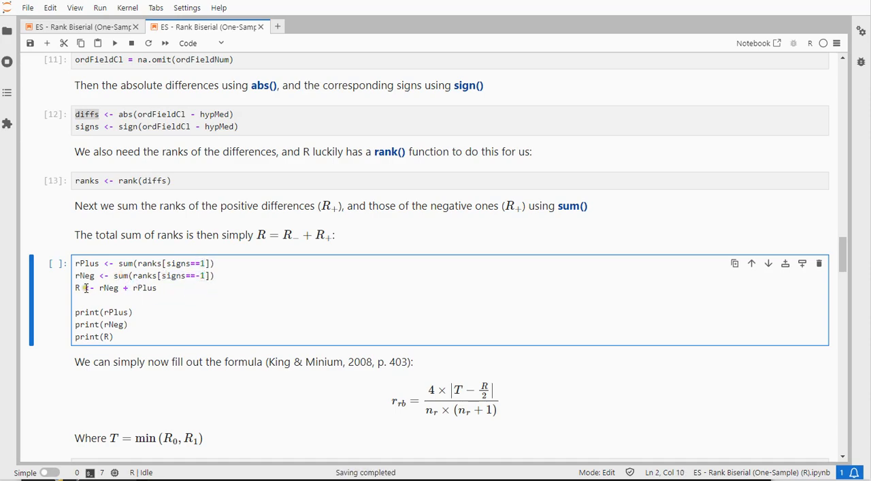
{"action": "left_click", "coordinate": [109, 287]}
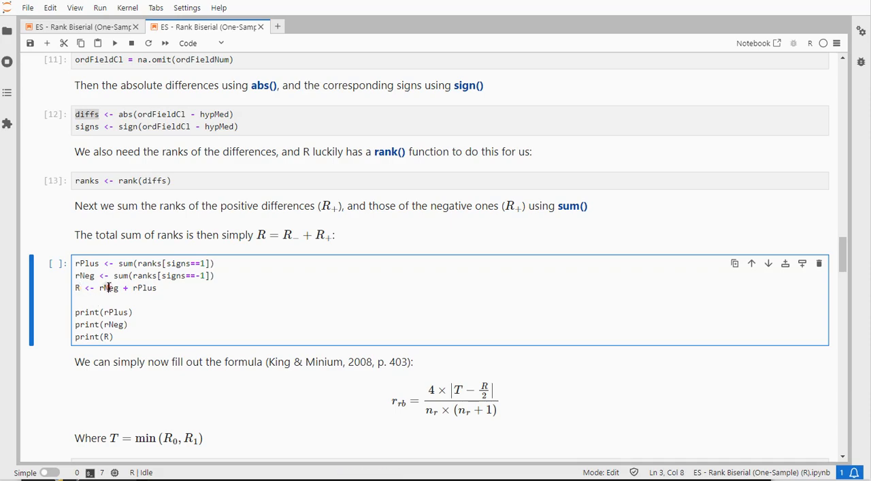
{"action": "key", "text": "shift+Return"}
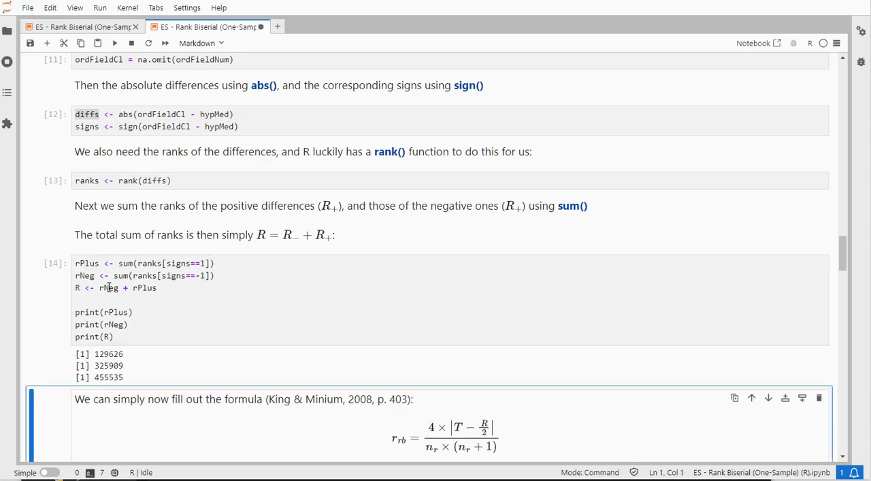
Run the cell that sets T and nr and calculates rb as 4*abs(T - R/2)/(nr*(nr + 1))
{"action": "scroll", "coordinate": [109, 287], "scroll_direction": "down", "scroll_amount": 3}
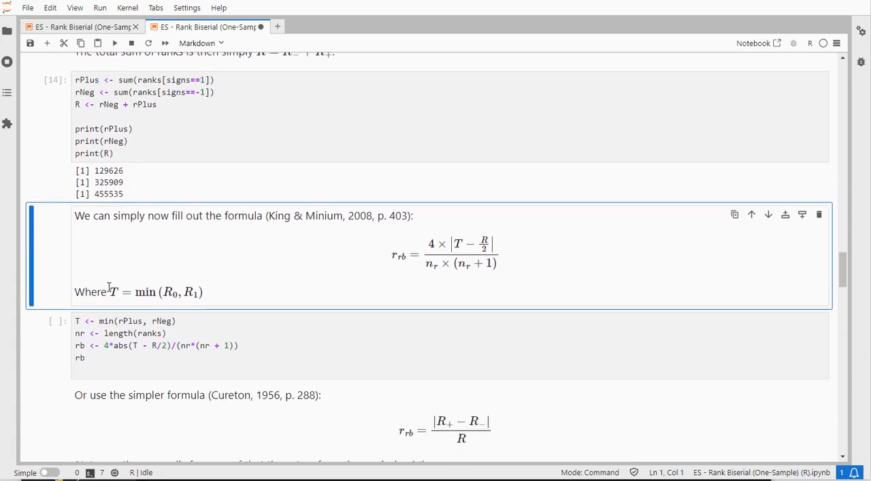
{"action": "scroll", "coordinate": [109, 288], "scroll_direction": "down", "scroll_amount": 1}
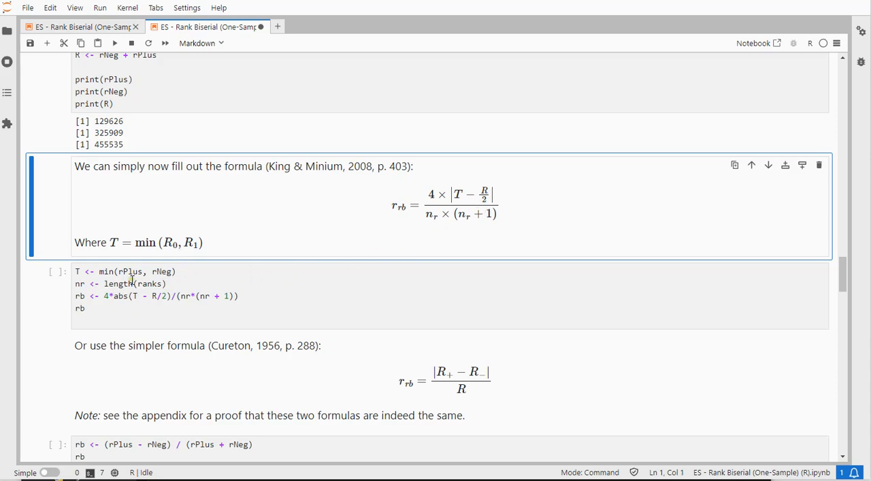
{"action": "scroll", "coordinate": [178, 282], "scroll_direction": "up", "scroll_amount": 5}
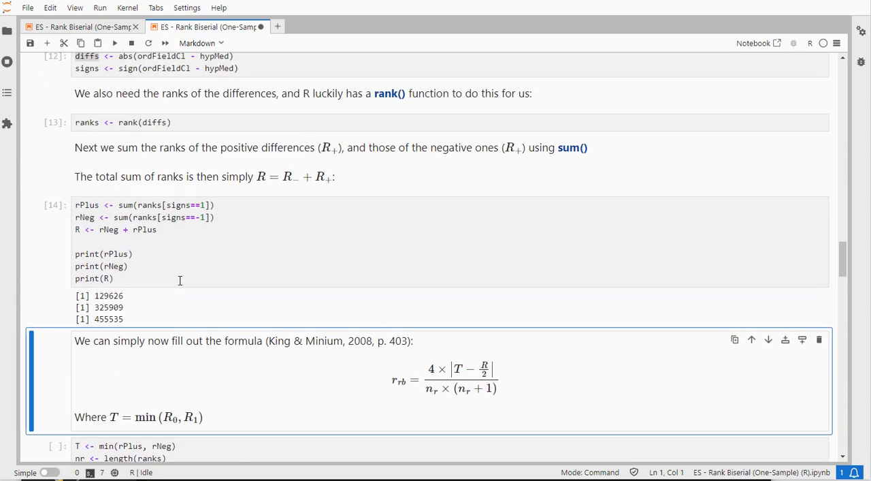
{"action": "scroll", "coordinate": [180, 280], "scroll_direction": "down", "scroll_amount": 5}
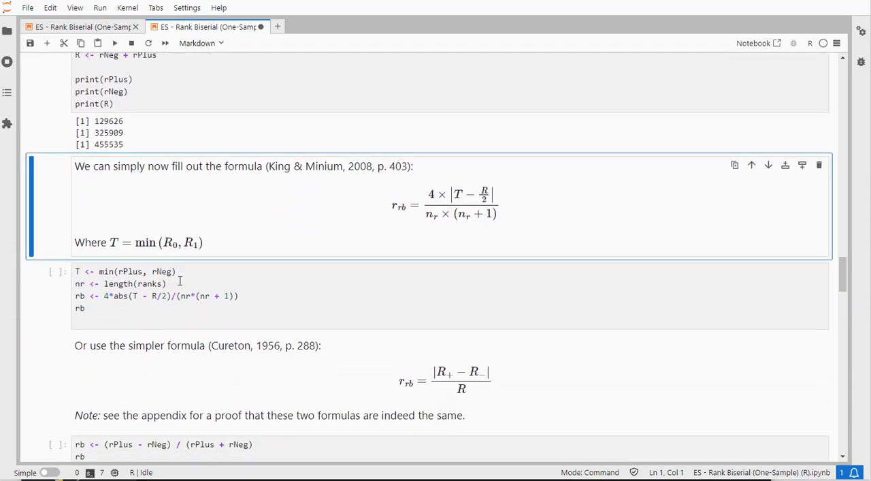
{"action": "left_click", "coordinate": [220, 282]}
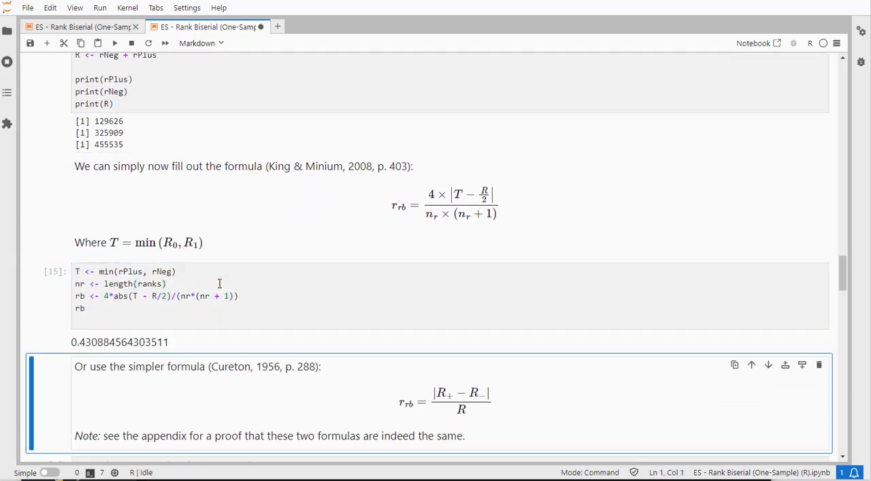
Run the simpler formula cell that calculates rb as (rPlus - rNeg) / (rPlus + rNeg)
{"action": "scroll", "coordinate": [219, 282], "scroll_direction": "down", "scroll_amount": 3}
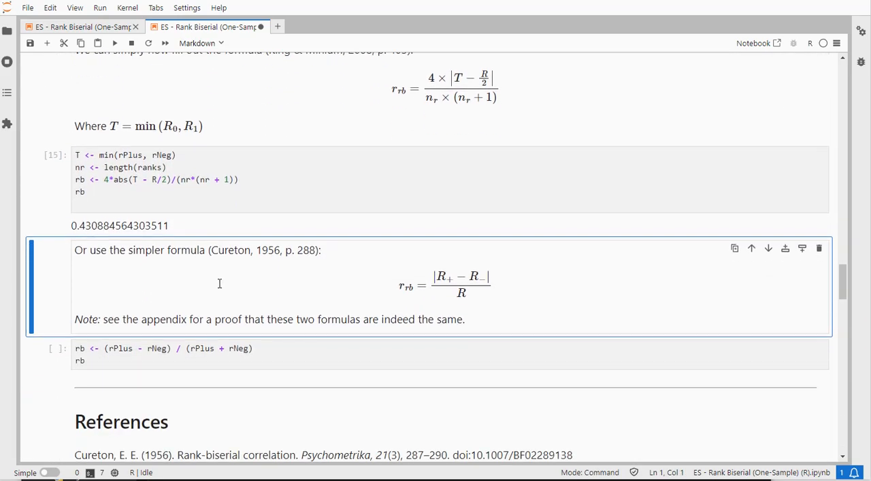
{"action": "scroll", "coordinate": [219, 282], "scroll_direction": "down", "scroll_amount": 3}
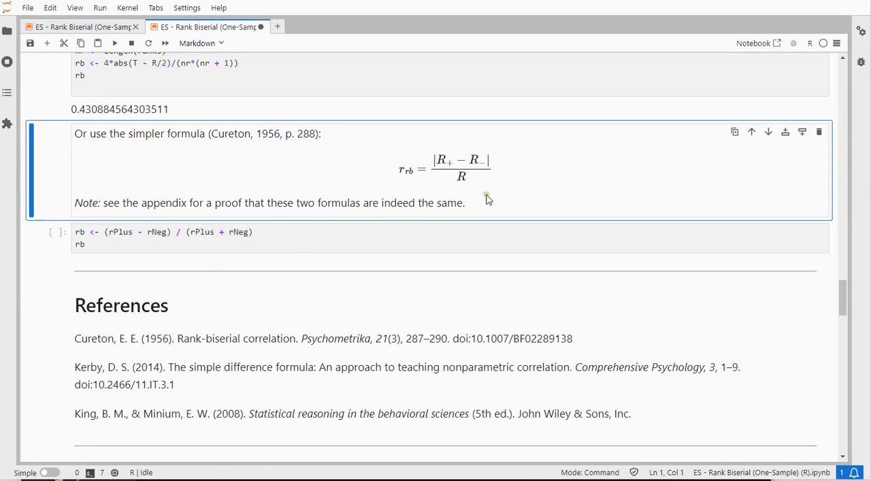
{"action": "left_click", "coordinate": [238, 234]}
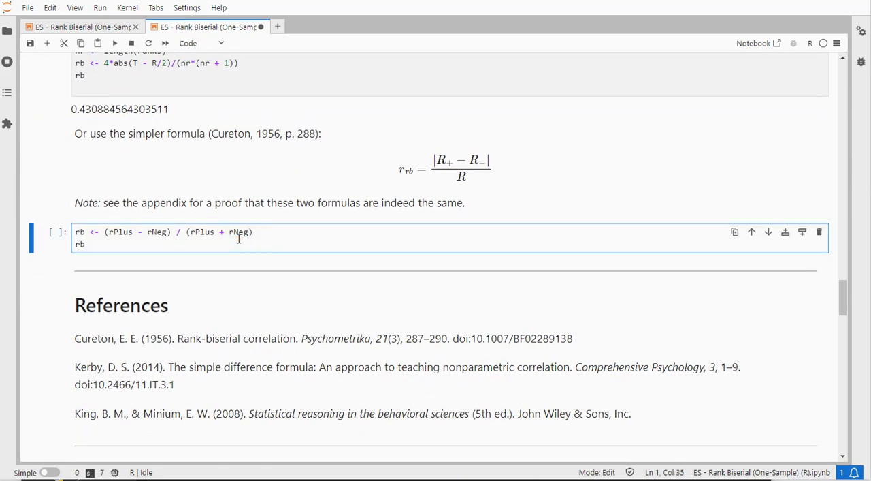
{"action": "key", "text": "shift+Return"}
{"action": "scroll", "coordinate": [238, 239], "scroll_direction": "down", "scroll_amount": 5}
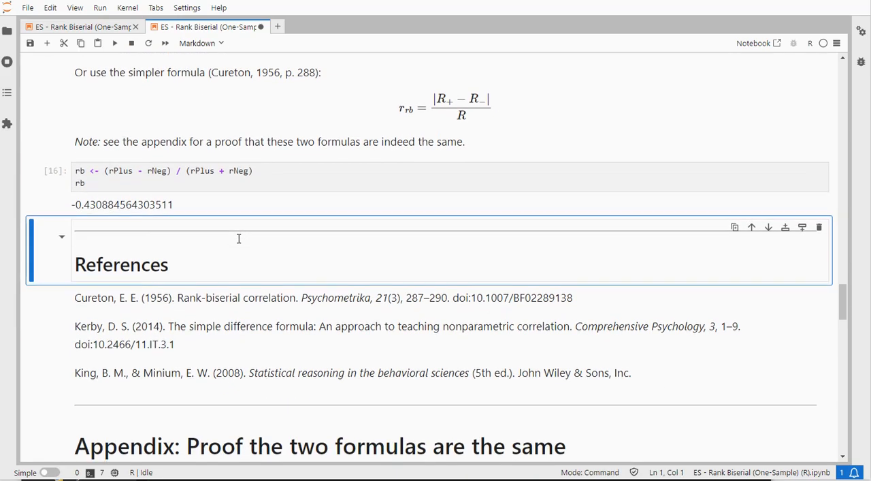